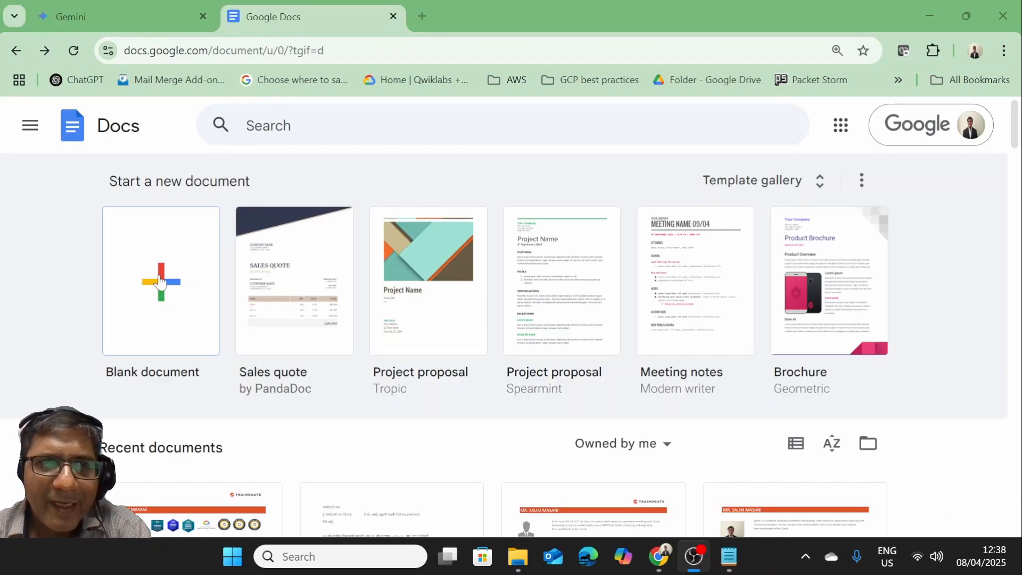
Create a blank document and generate its content with Gemini from the prompt "Crate blog article to how to use Gemini with google workspace"
left_click(160, 301)
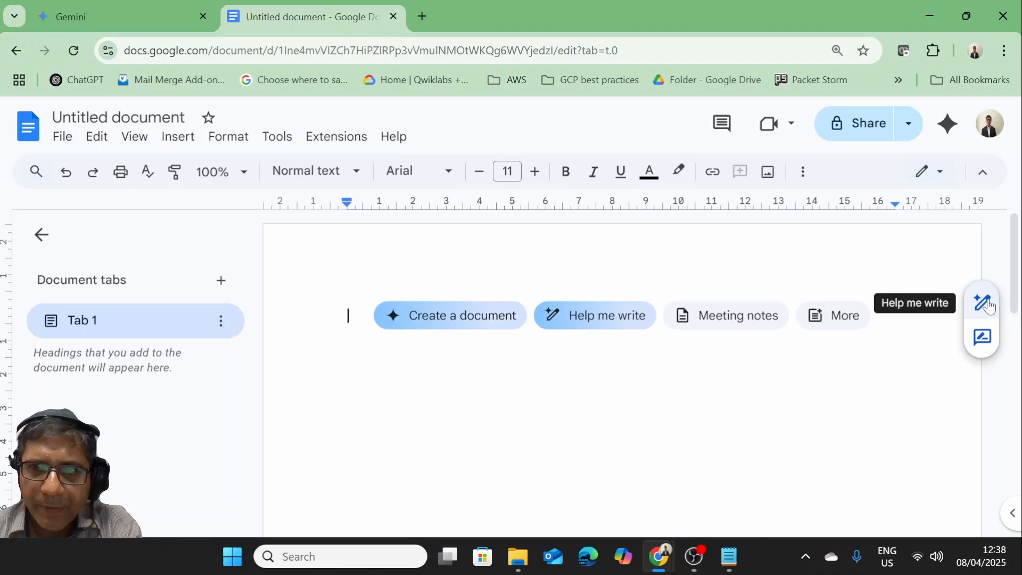
left_click(426, 323)
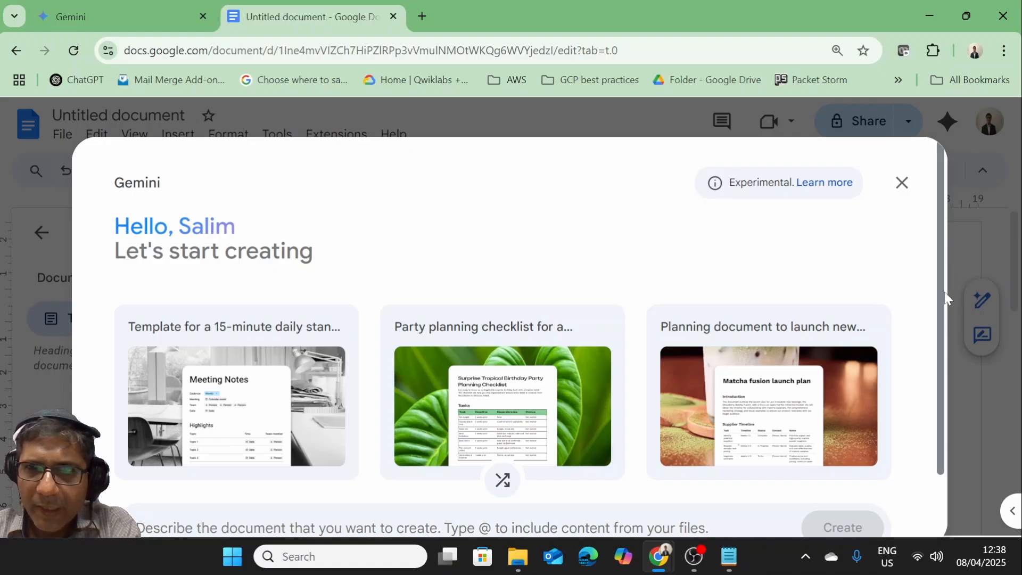
scroll(939, 318, "down", 2)
scroll(940, 322, "down", 2)
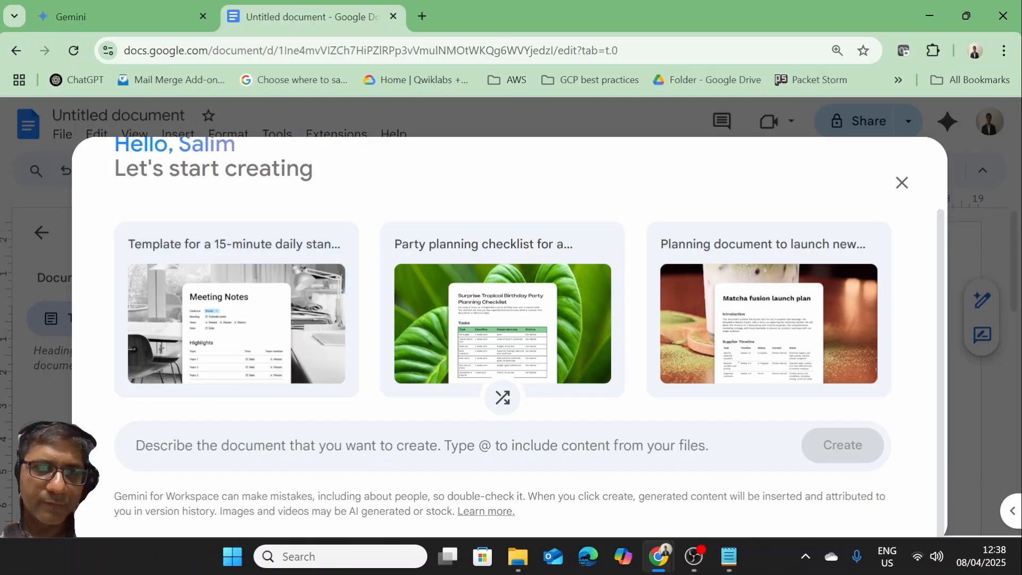
left_click(235, 445)
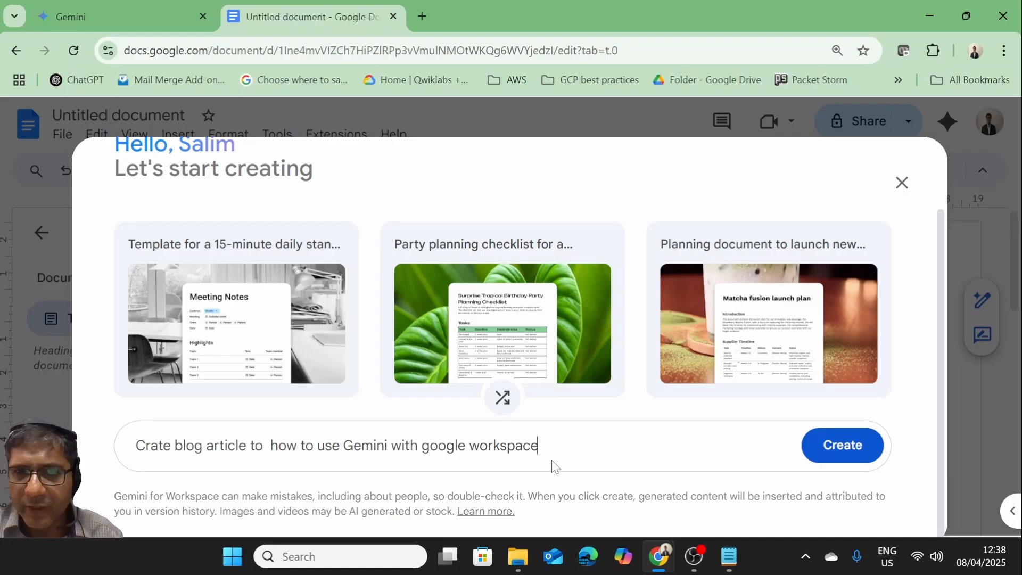
left_click(837, 458)
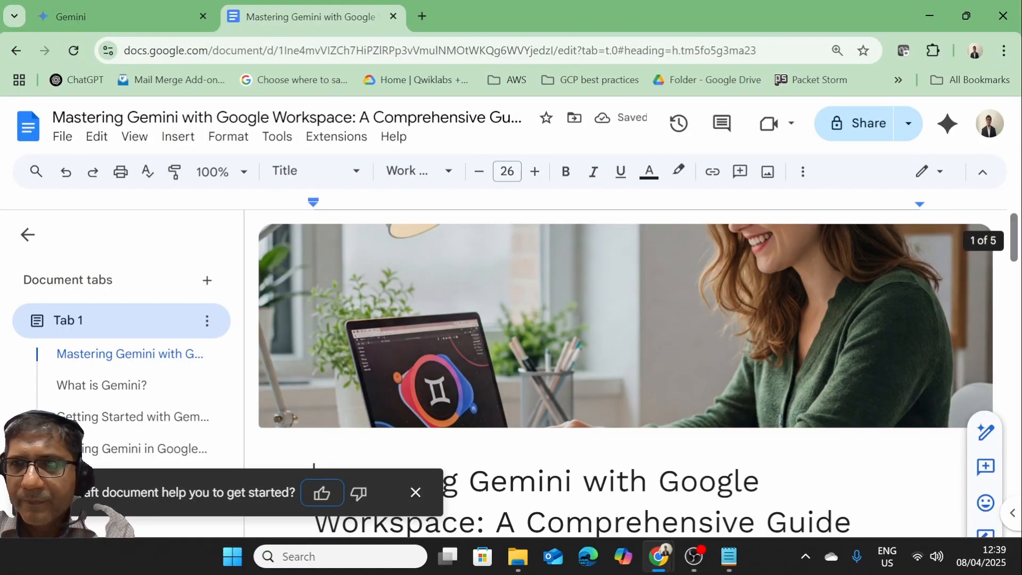
Read through the generated blog article from its title to the closing paragraph and return to the "What is Gemini?" section
scroll(1014, 237, "down", 5)
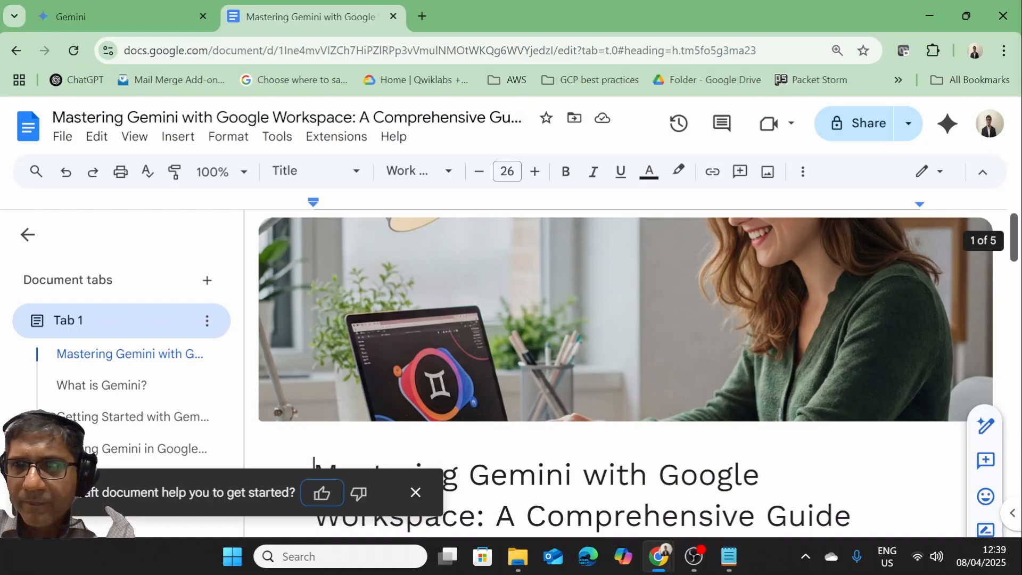
scroll(1014, 287, "down", 8)
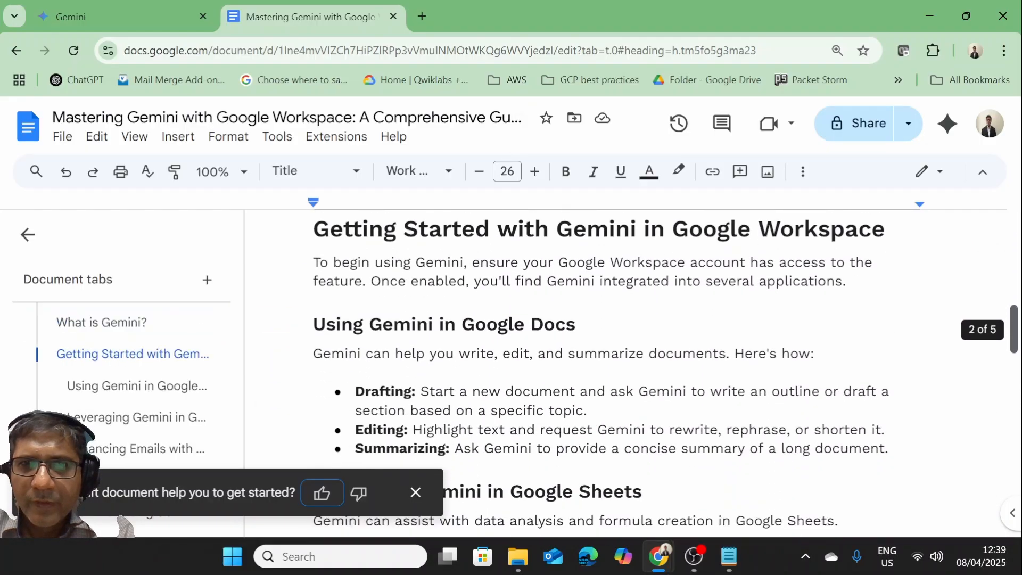
scroll(666, 373, "down", 6)
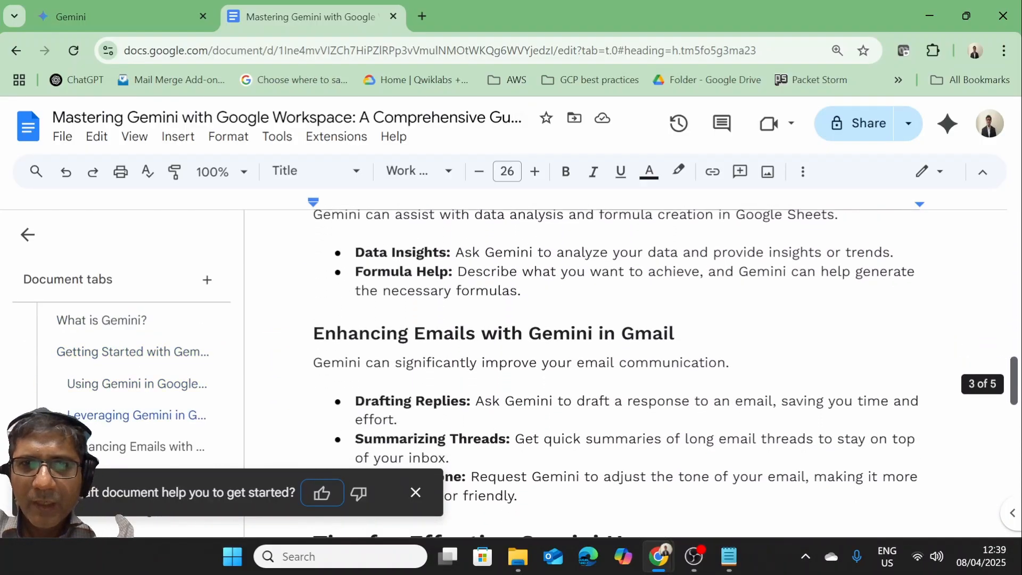
scroll(665, 372, "down", 7)
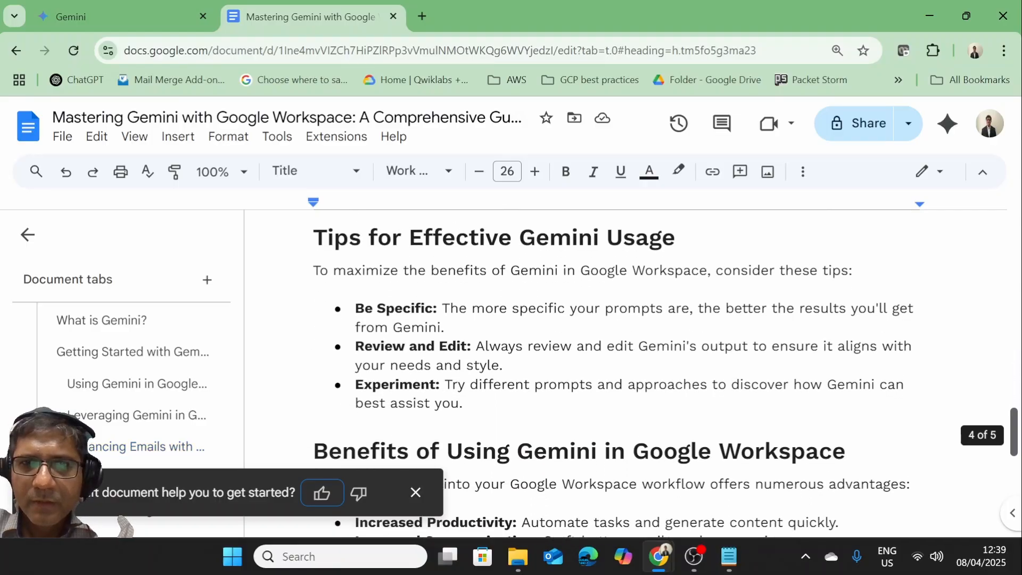
scroll(665, 372, "down", 3)
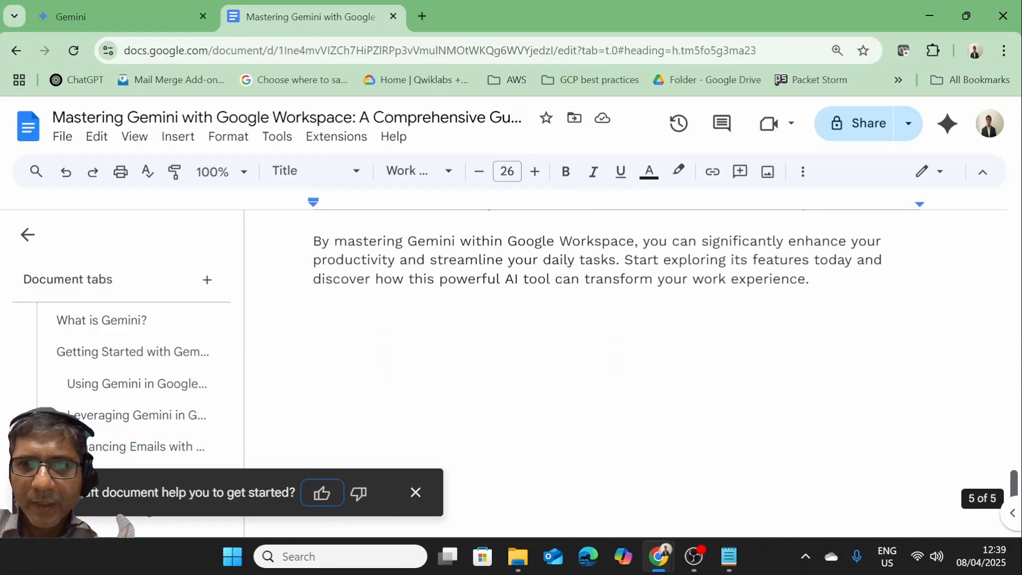
scroll(666, 372, "up", 13)
scroll(527, 372, "up", 15)
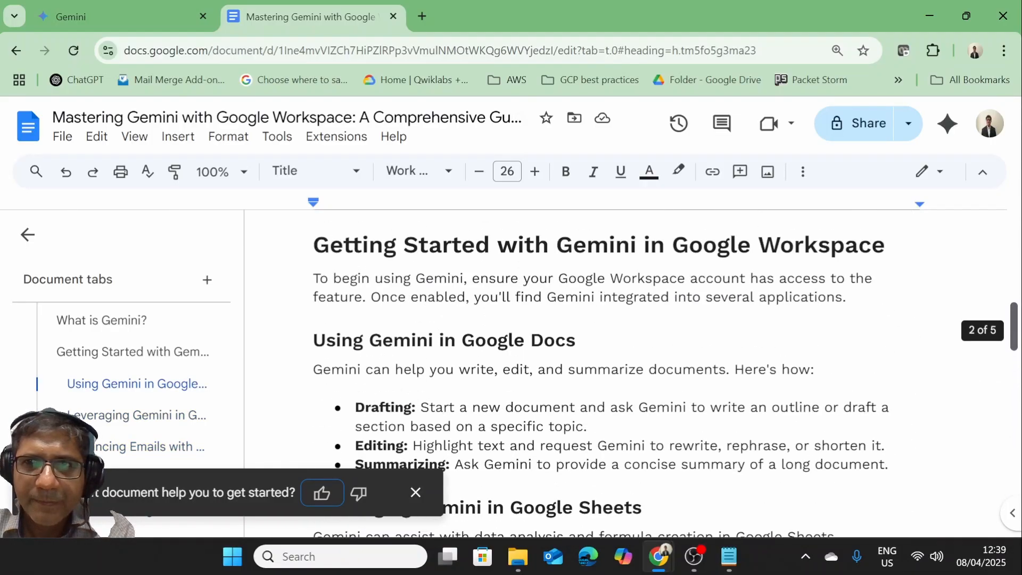
scroll(665, 372, "up", 1)
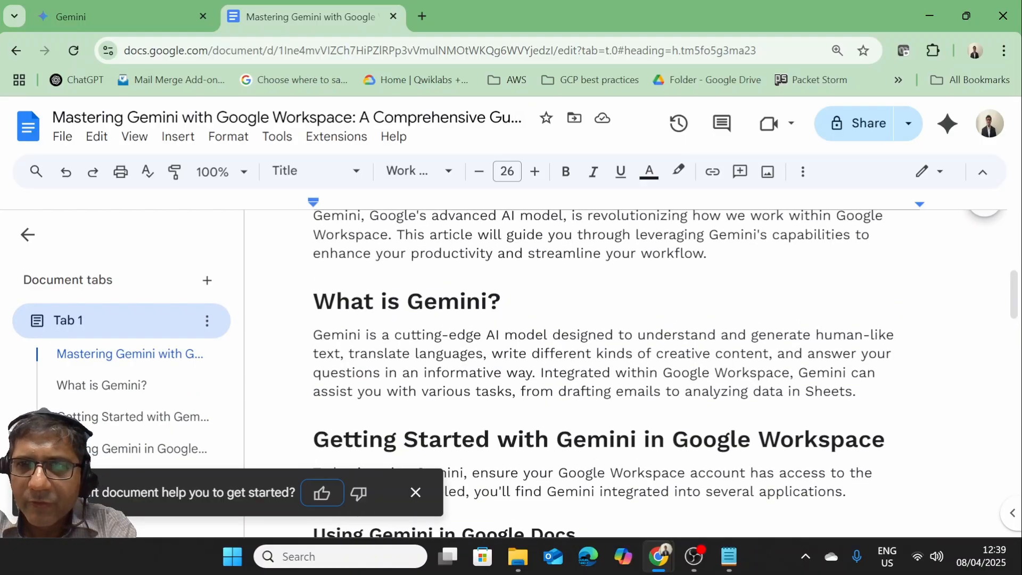
Select the paragraph under "What is Gemini?" and look at the command for refining the selected text
left_click_drag(856, 392, 313, 336)
right_click(343, 341)
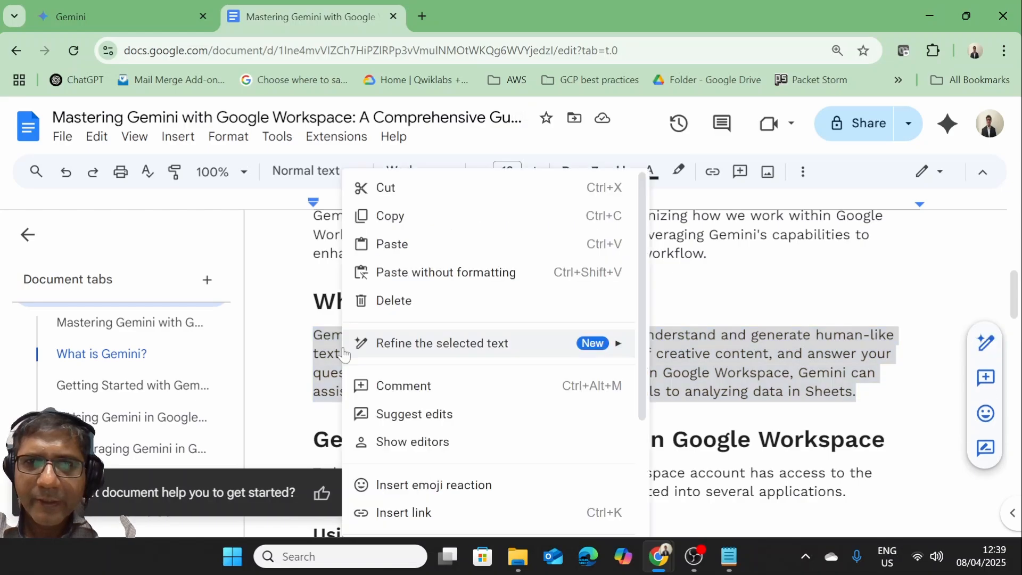
mouse_move(397, 351)
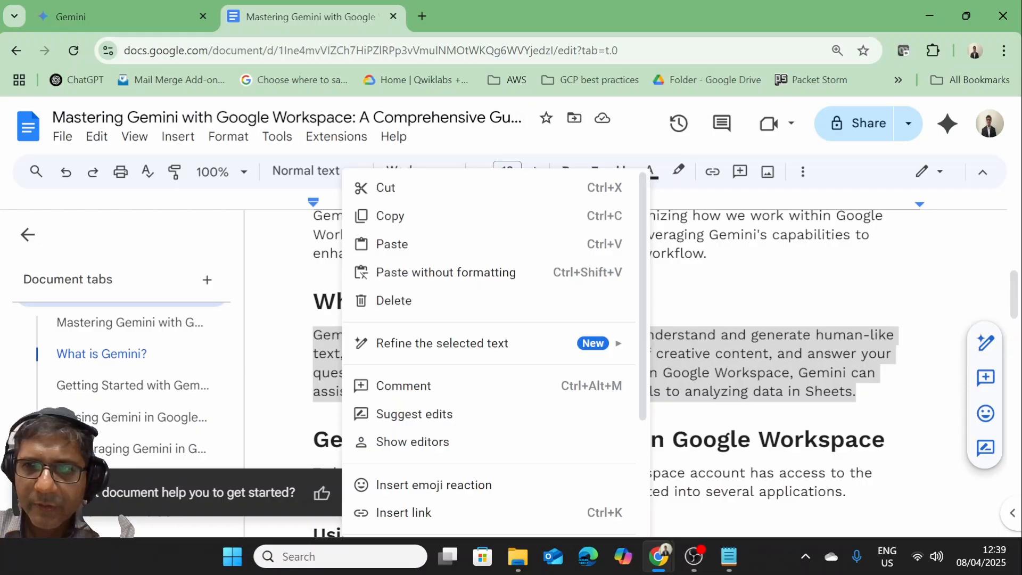
left_click(851, 299)
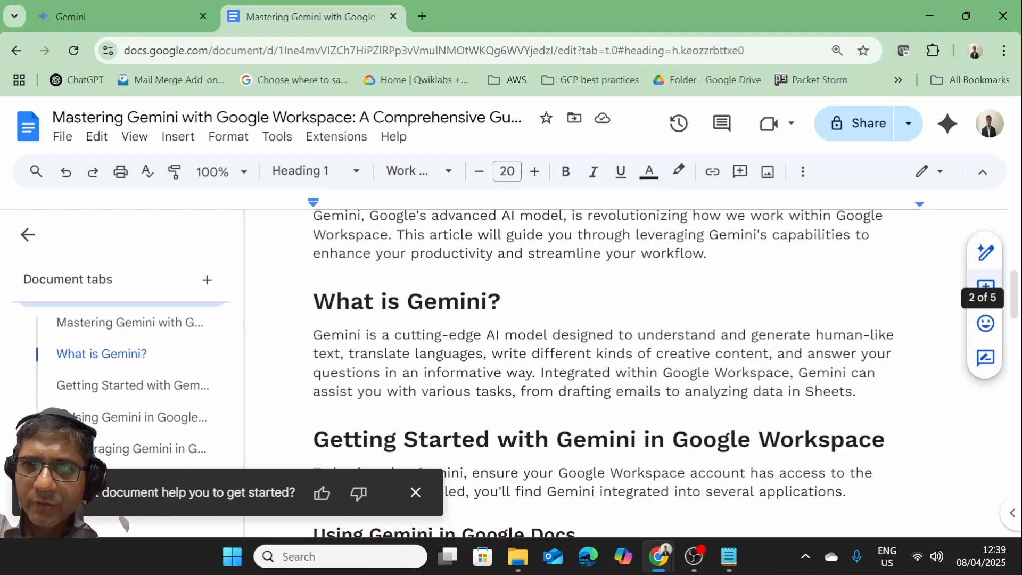
Select the article's closing paragraph starting "By mastering Gemini" and examine the commands available for the selected text
scroll(612, 372, "down", 10)
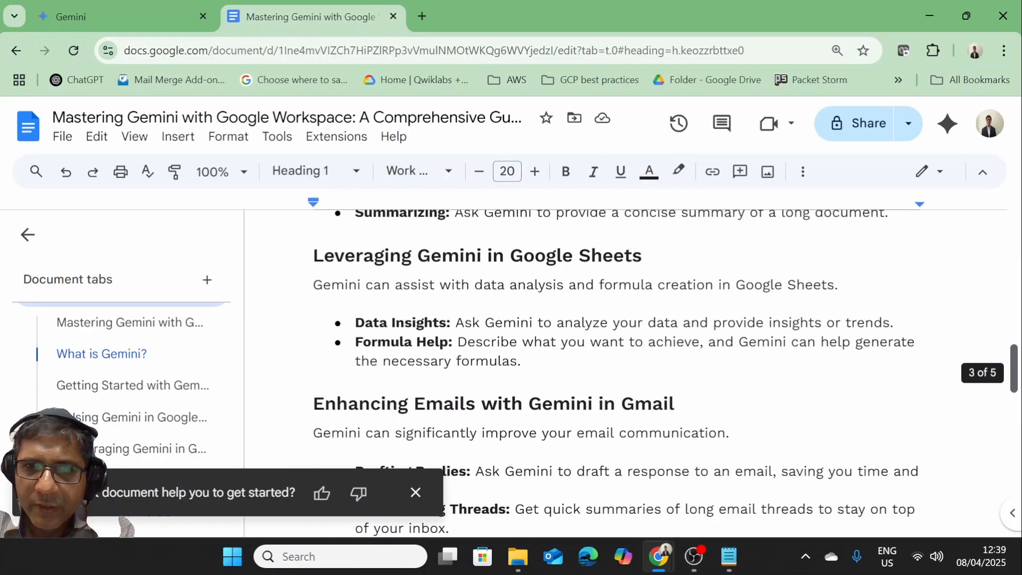
scroll(612, 373, "down", 8)
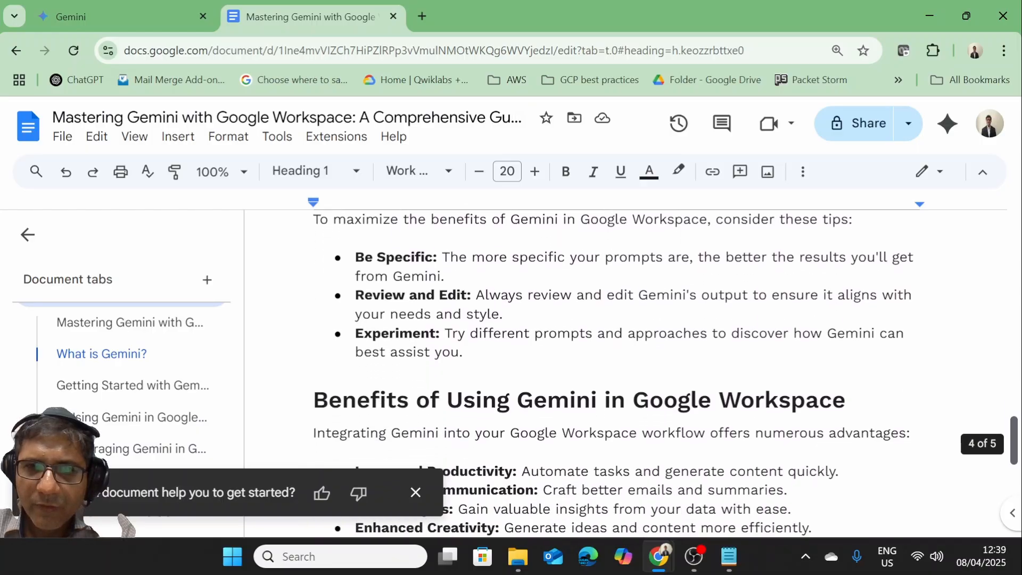
scroll(612, 373, "down", 4)
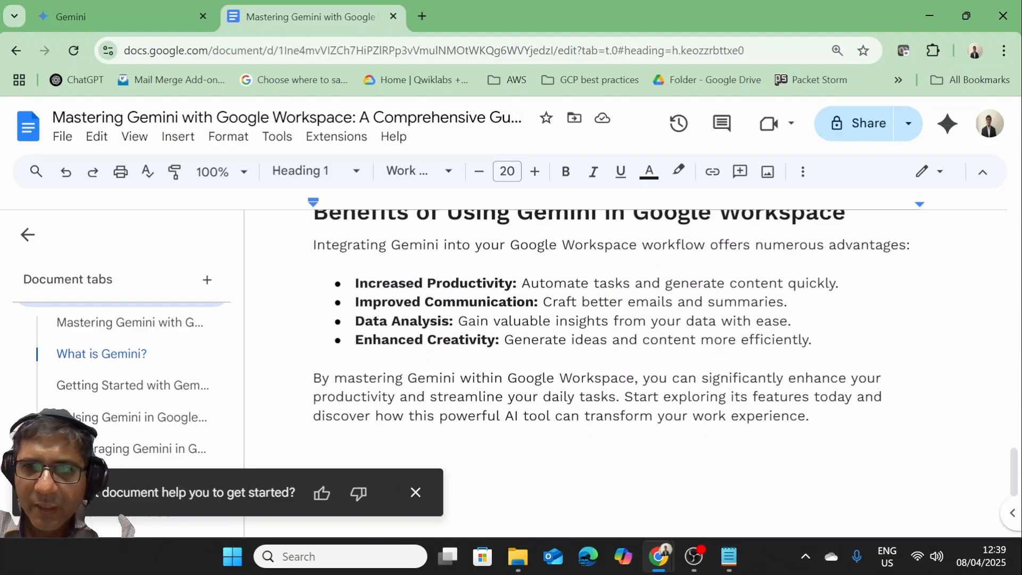
left_click_drag(809, 416, 313, 378)
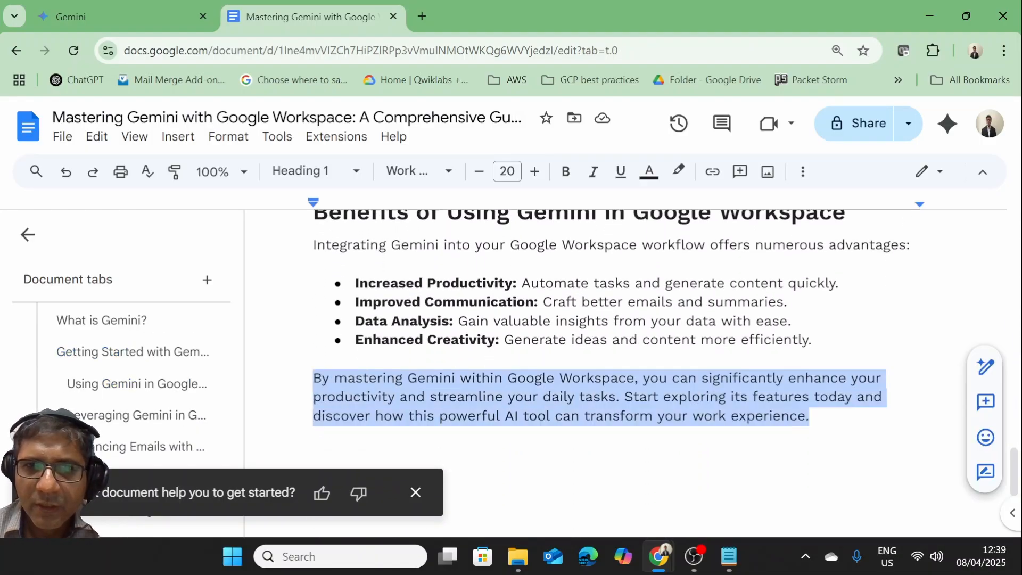
right_click(330, 387)
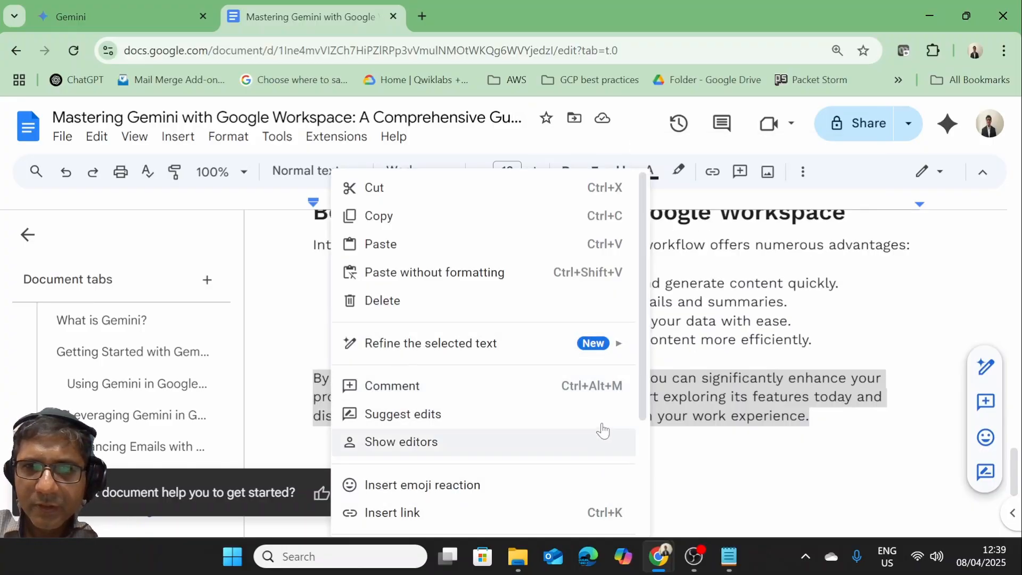
scroll(633, 452, "down", 3)
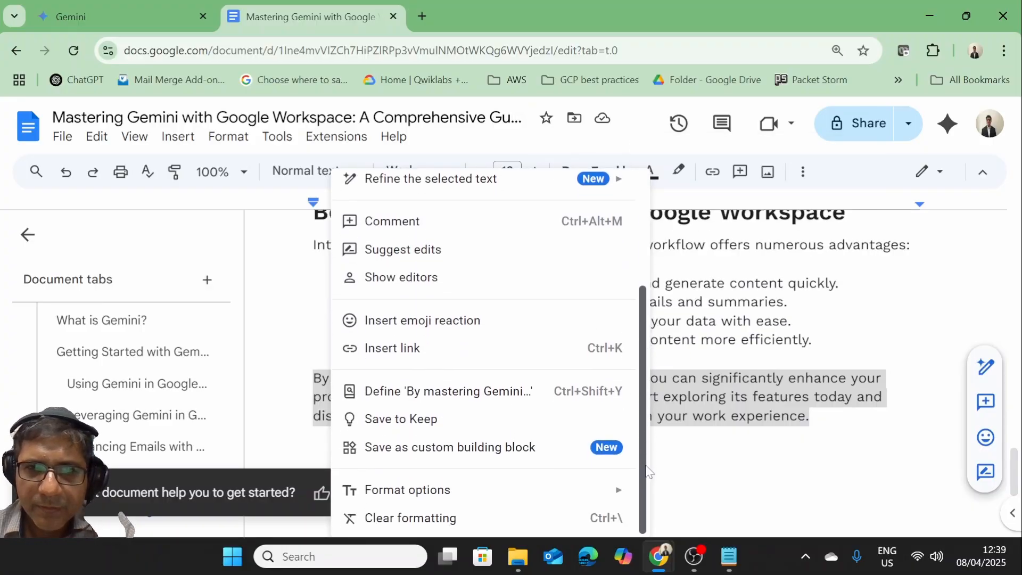
scroll(646, 468, "up", 5)
key("Escape")
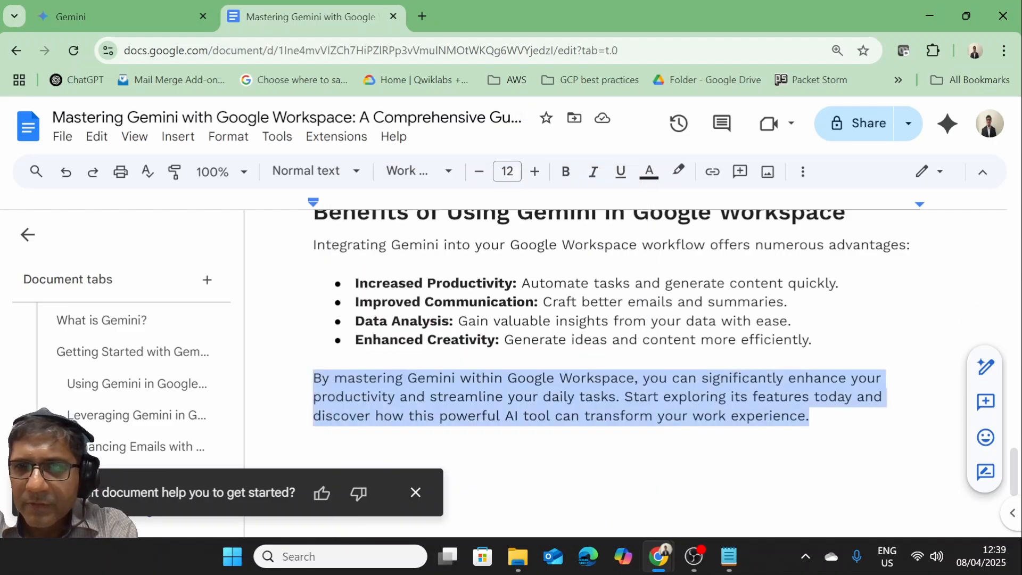
left_click(758, 378)
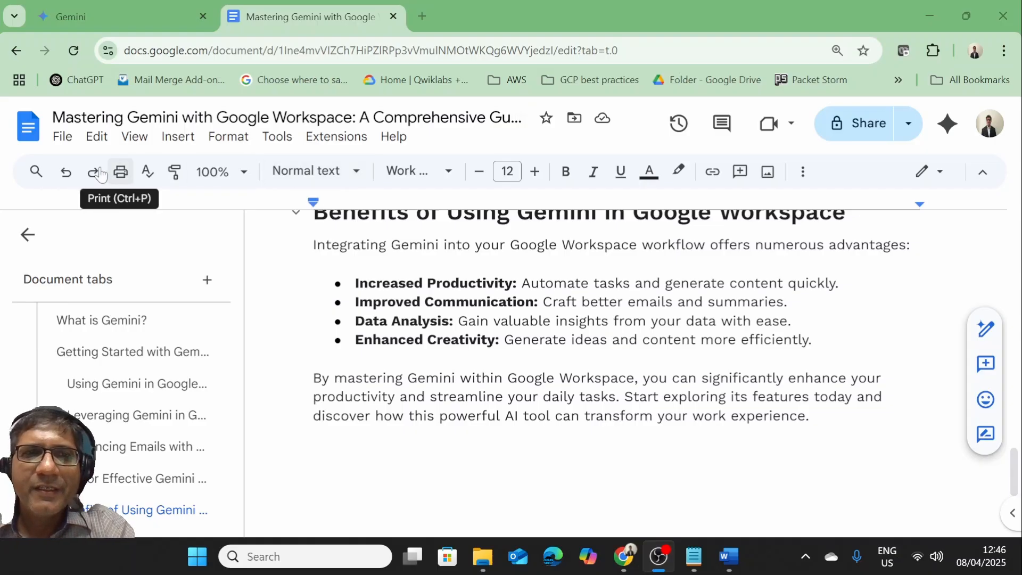
Create another new document and paste the copied story text with "Chapter 1: The Discovery" into it
left_click(62, 136)
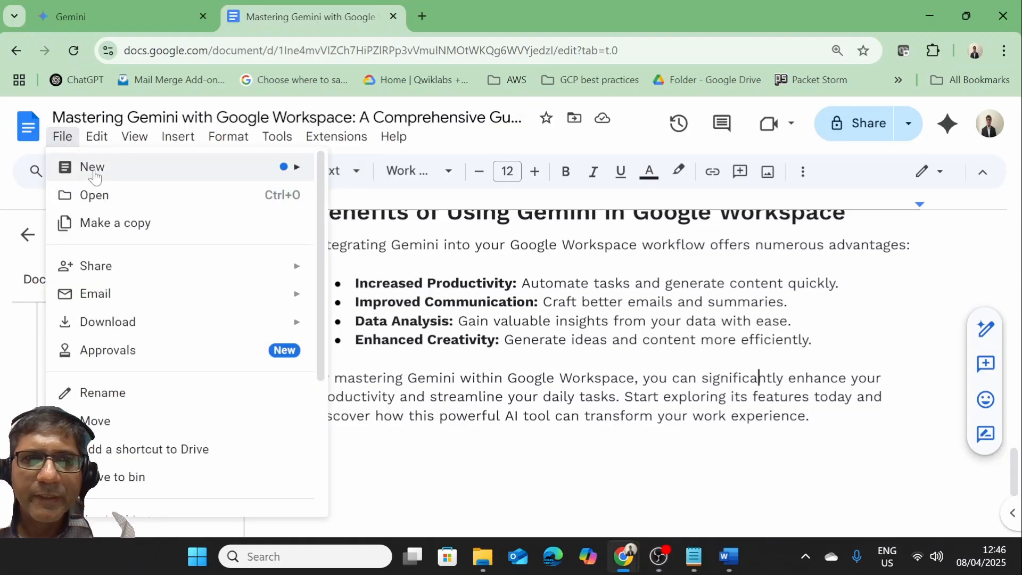
mouse_move(84, 172)
left_click(350, 173)
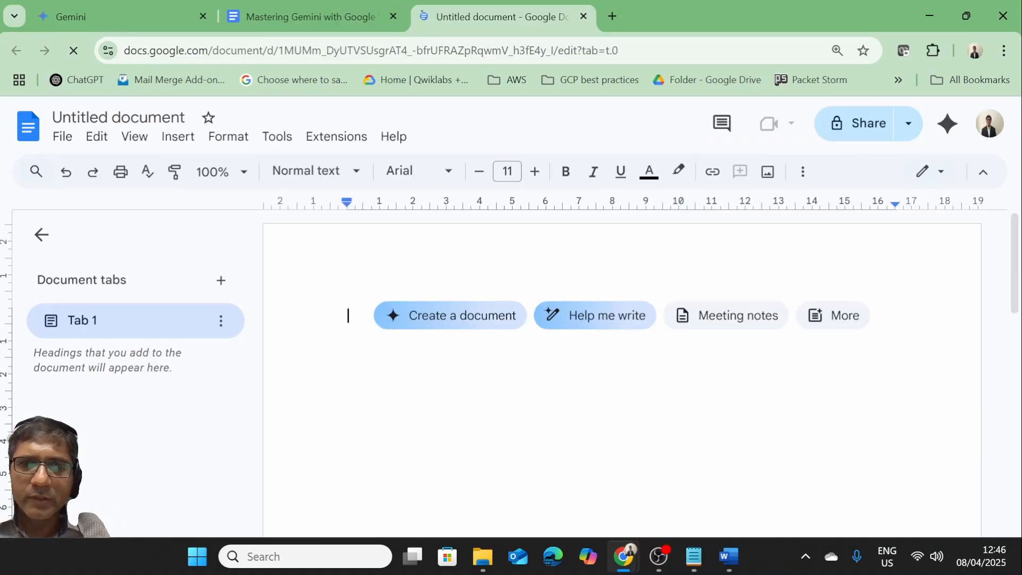
key("ctrl+v")
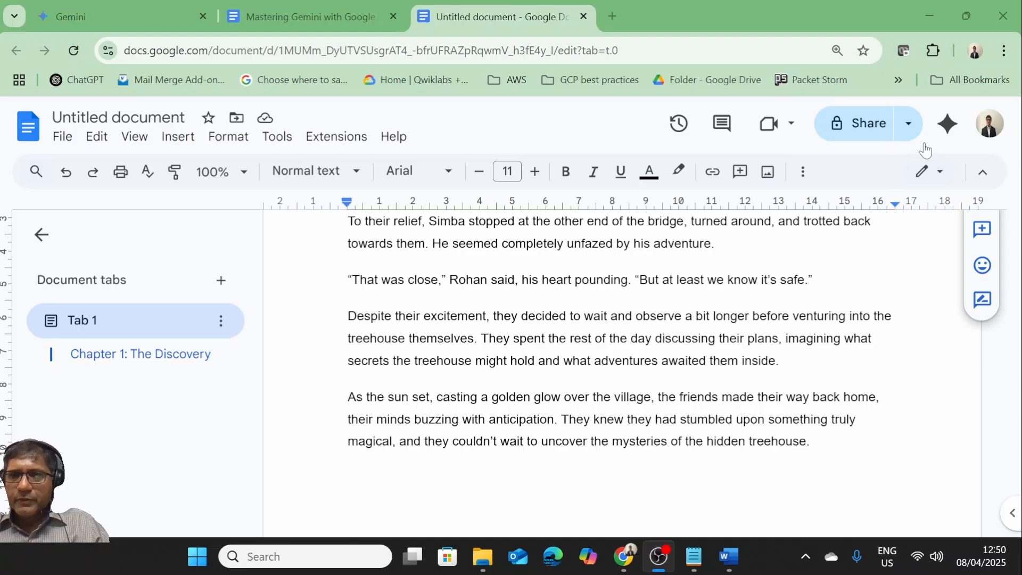
Ask Gemini for a "Summary of this content" and read through the generated summary of the story
left_click(947, 123)
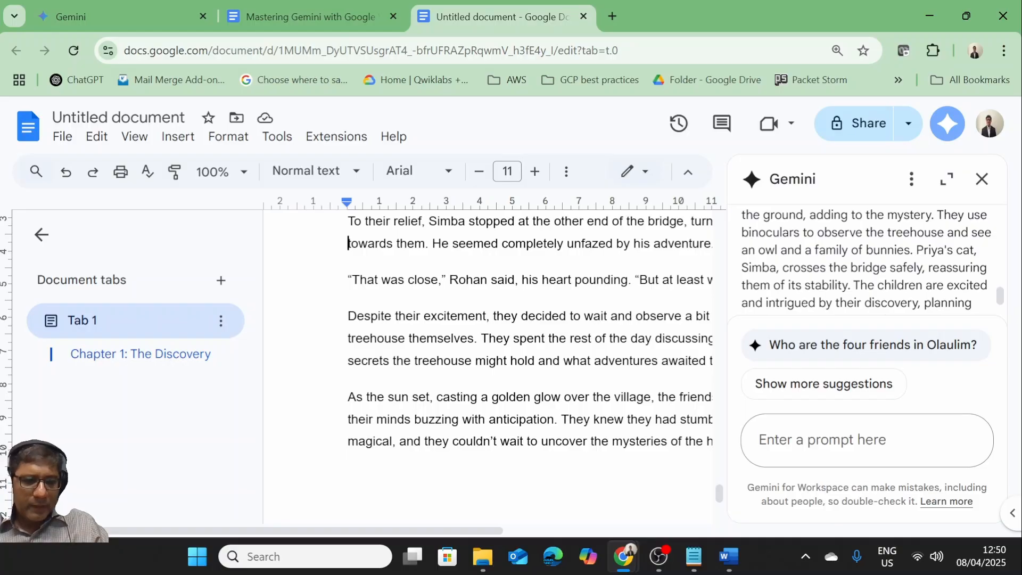
type("Summary of this content")
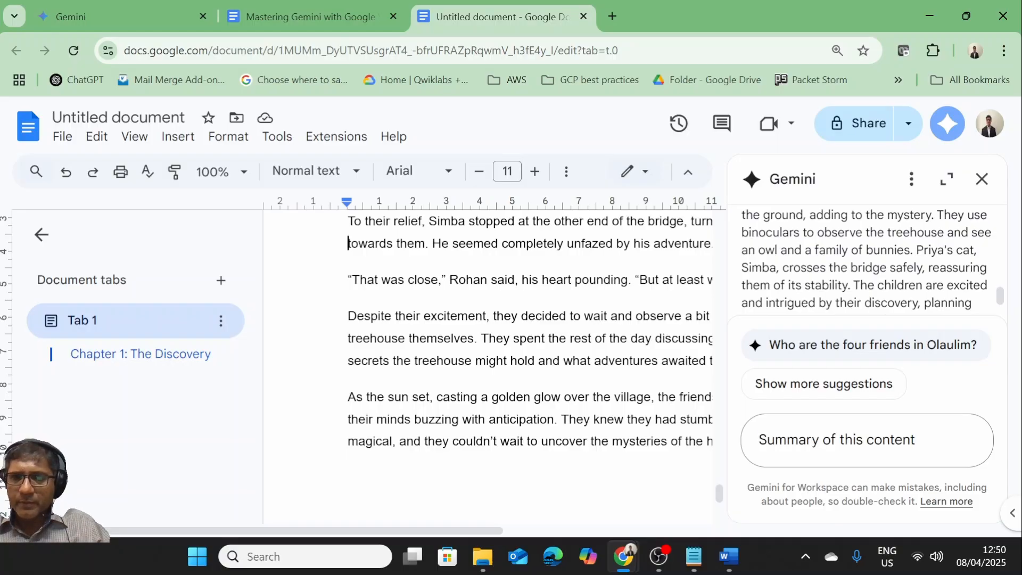
key("Return")
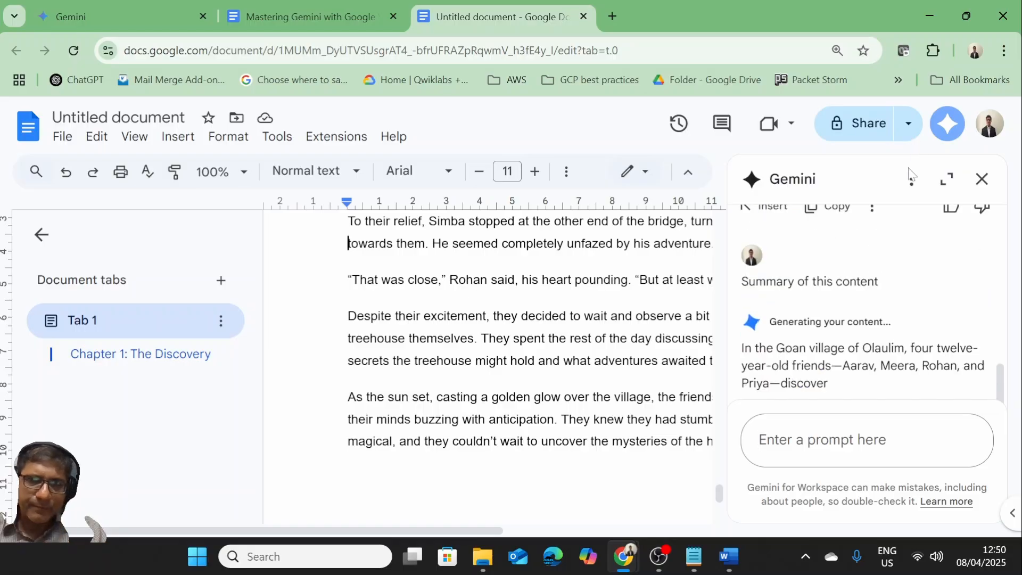
left_click(999, 360)
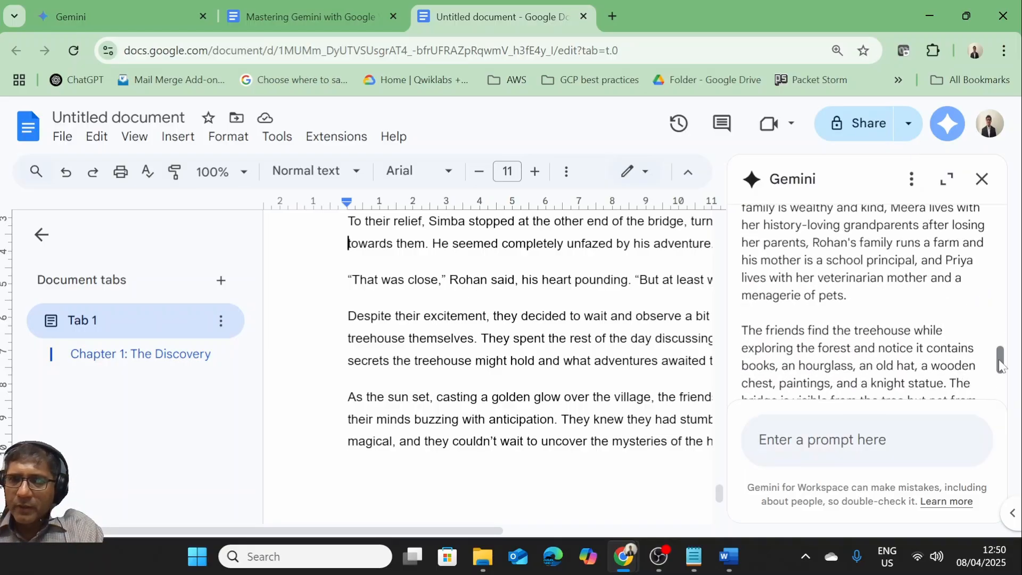
left_click(999, 375)
left_click_drag(999, 377, 991, 344)
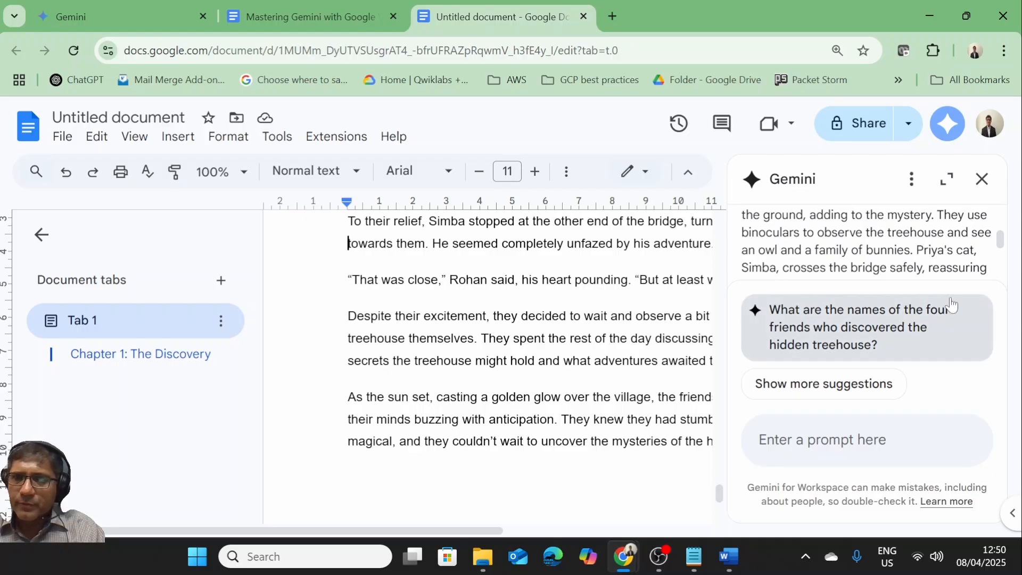
left_click_drag(999, 242, 997, 288)
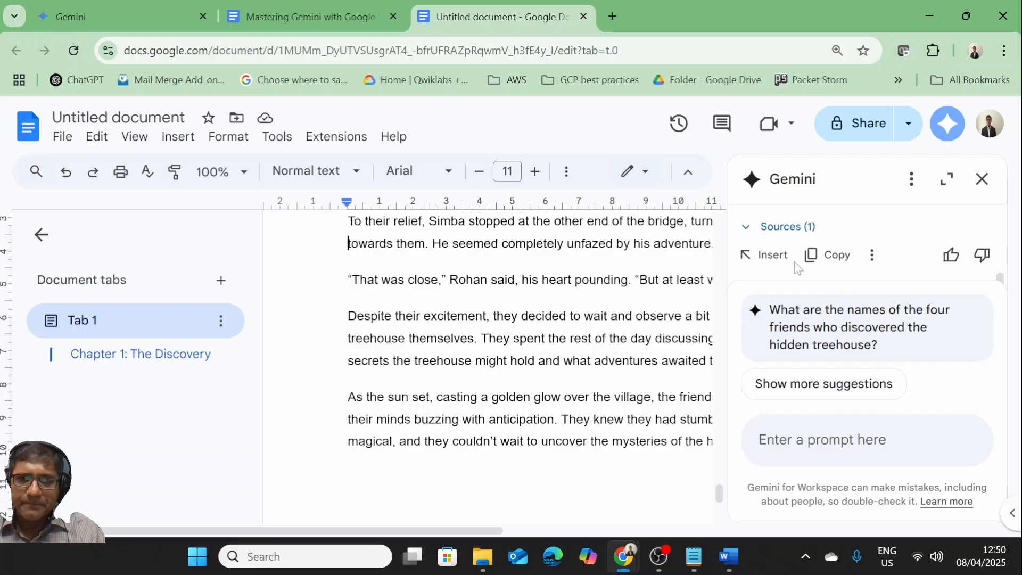
key("alt+Tab")
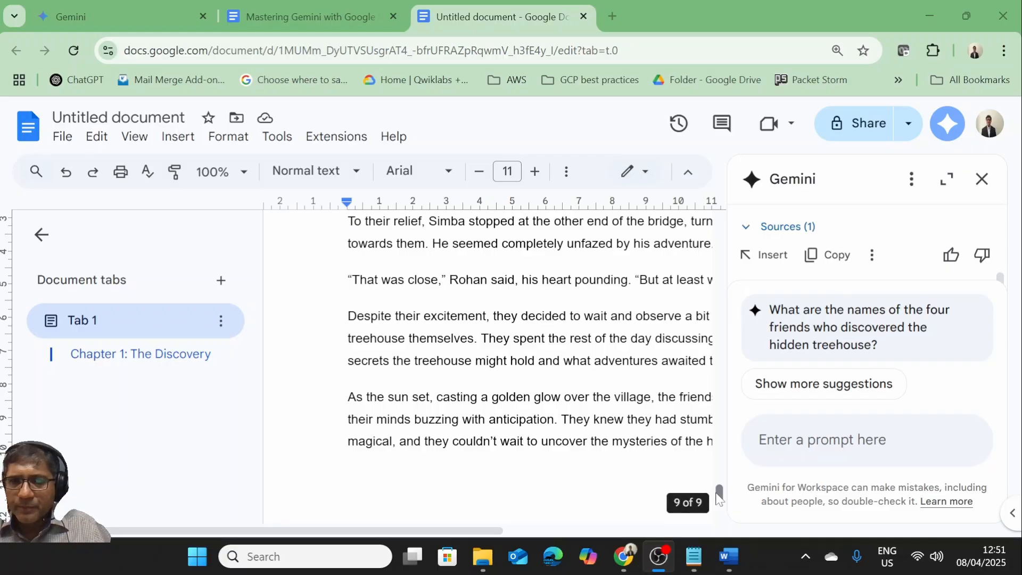
Select the story passage starting "That's so weird" and look at the command for refining the selected text
left_click_drag(719, 490, 712, 429)
left_click_drag(347, 266, 565, 515)
right_click(491, 437)
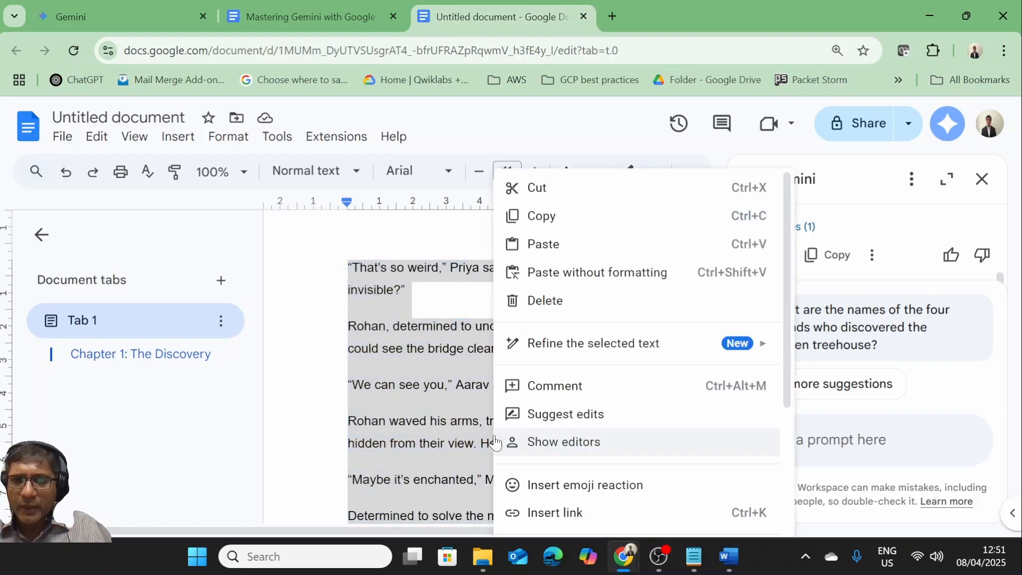
mouse_move(585, 348)
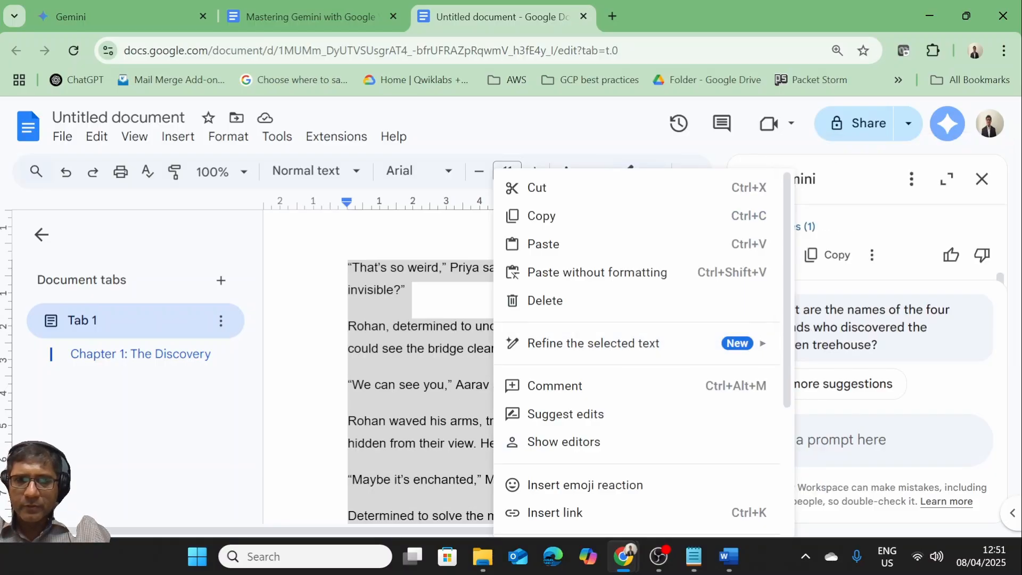
left_click(436, 293)
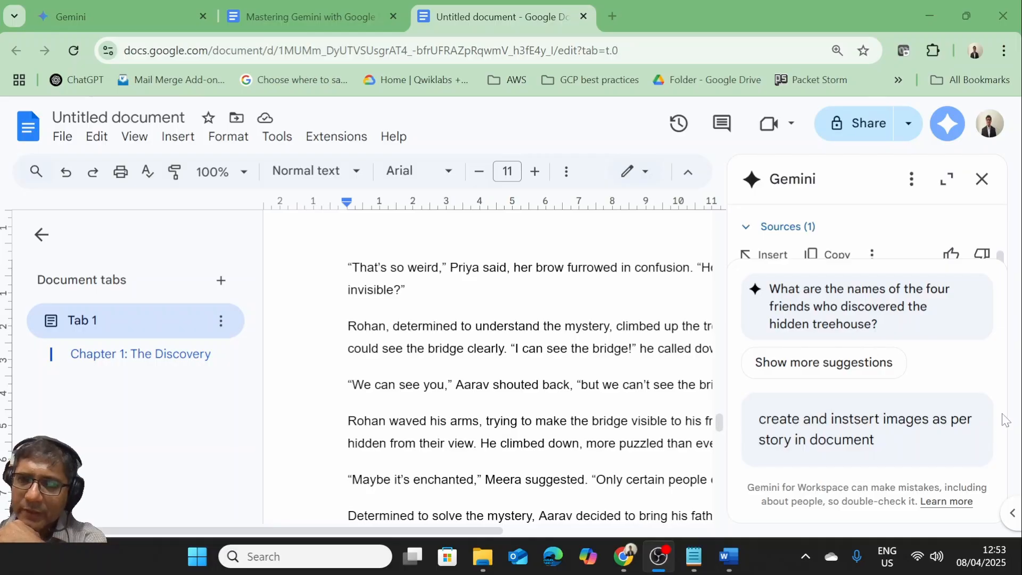
Ask Gemini in the document to "create and instsert images as per story in document"
left_click(885, 439)
key("Return")
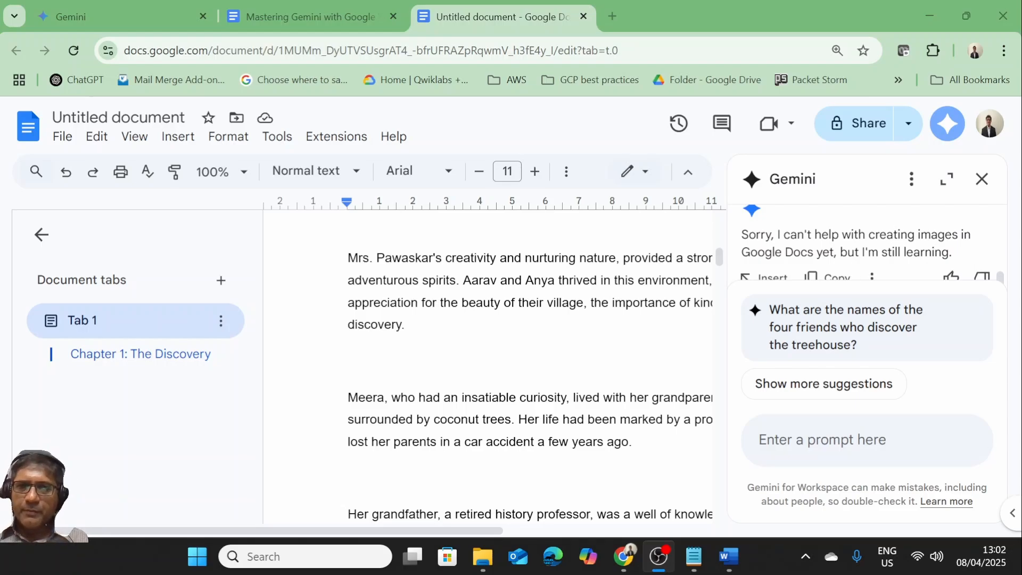
Switch to the Gemini web app, open the chat about using Gemini with Google Workspace, and highlight the "Generate Images" feature description for documents
left_click(106, 17)
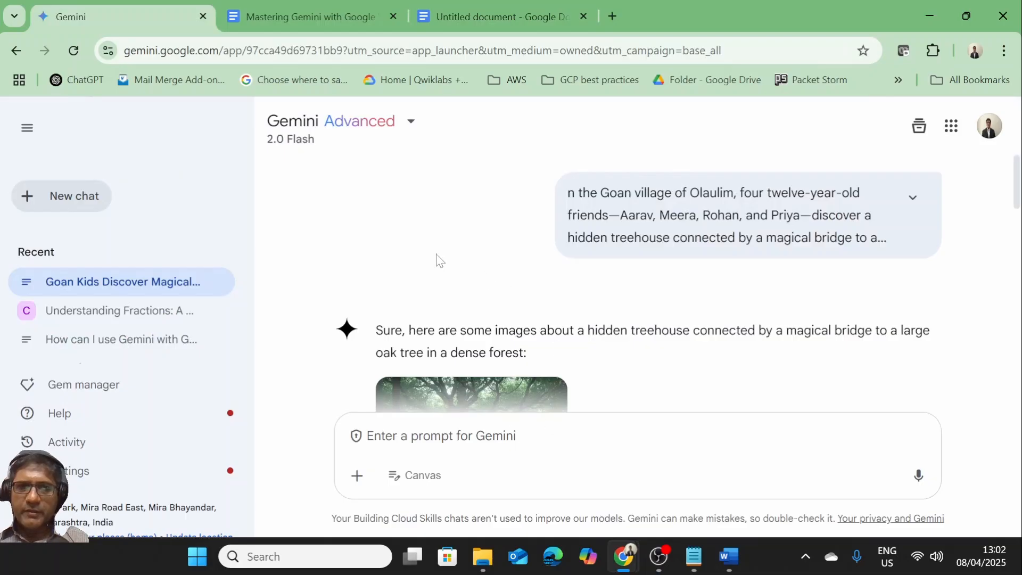
left_click(91, 338)
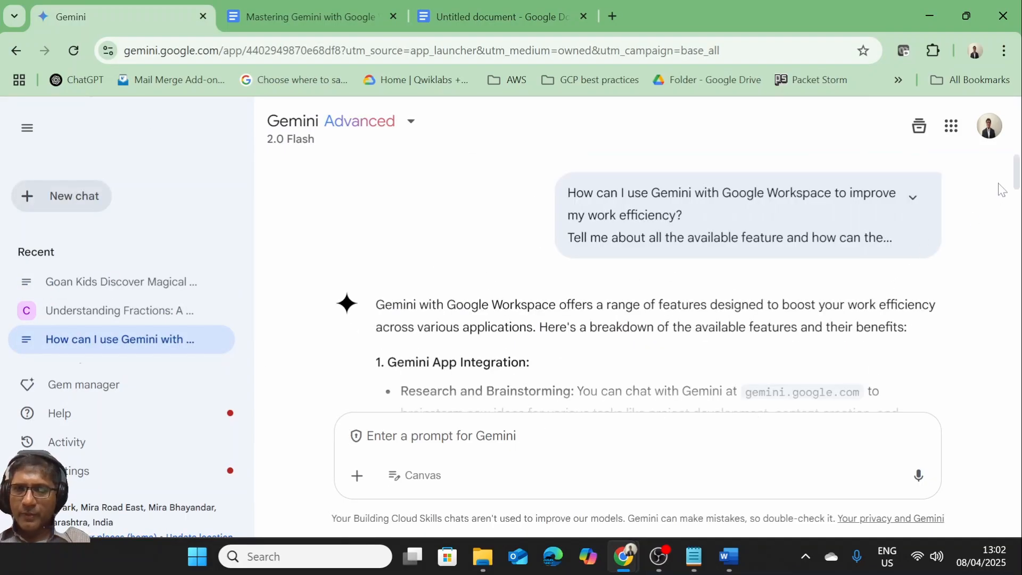
left_click_drag(1015, 183, 1018, 246)
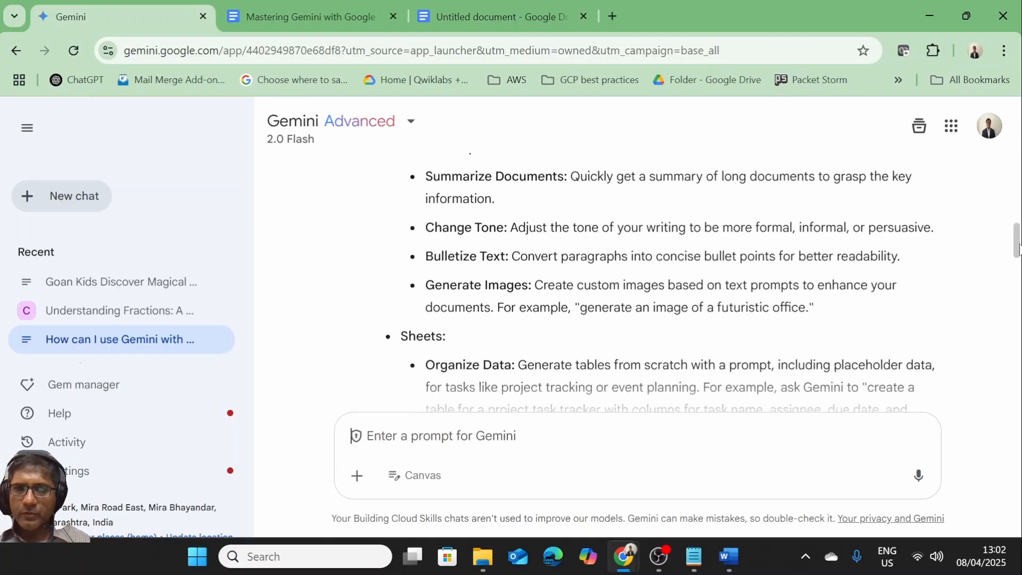
left_click_drag(434, 286, 540, 307)
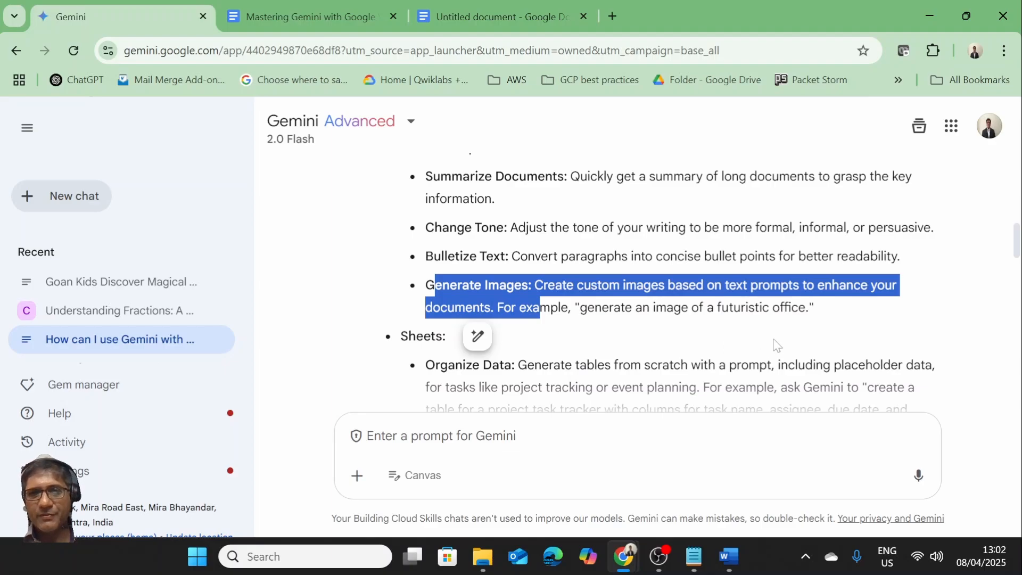
Open the "Goan Kids Discover Magical..." chat and review its prompts and generated images, including the story's characters on the glowing bridge
left_click(178, 287)
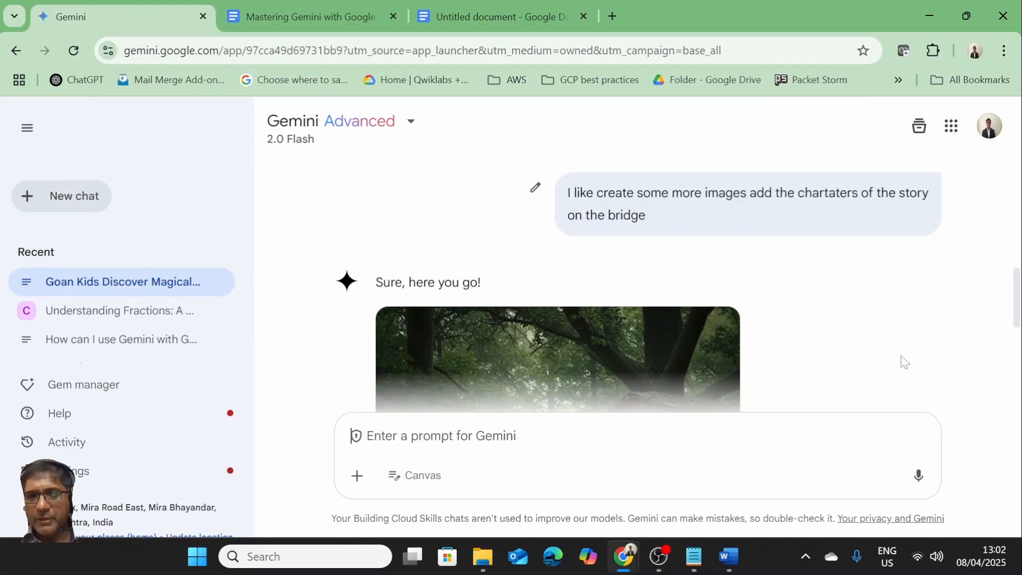
left_click_drag(1018, 316, 1015, 185)
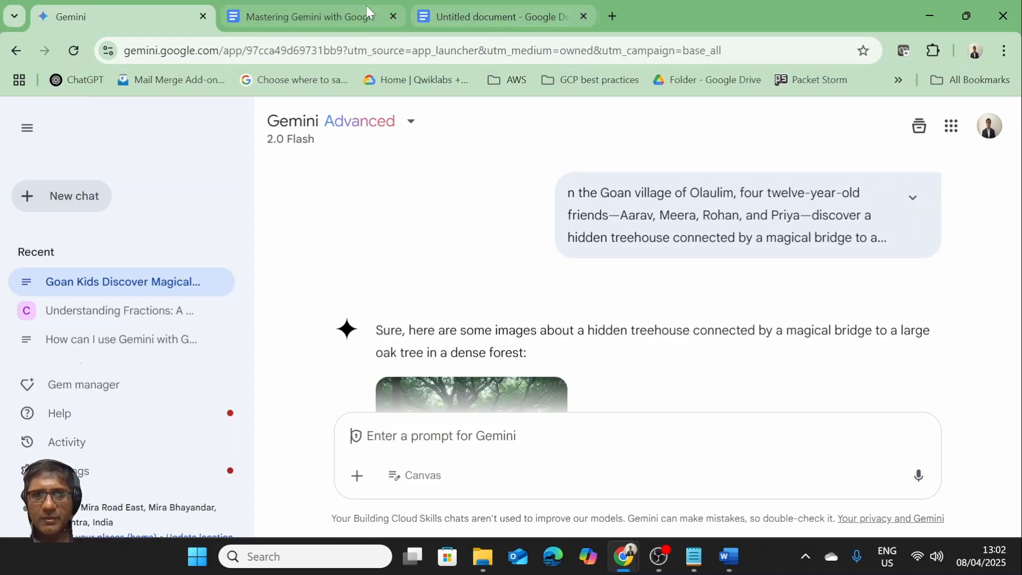
left_click(461, 8)
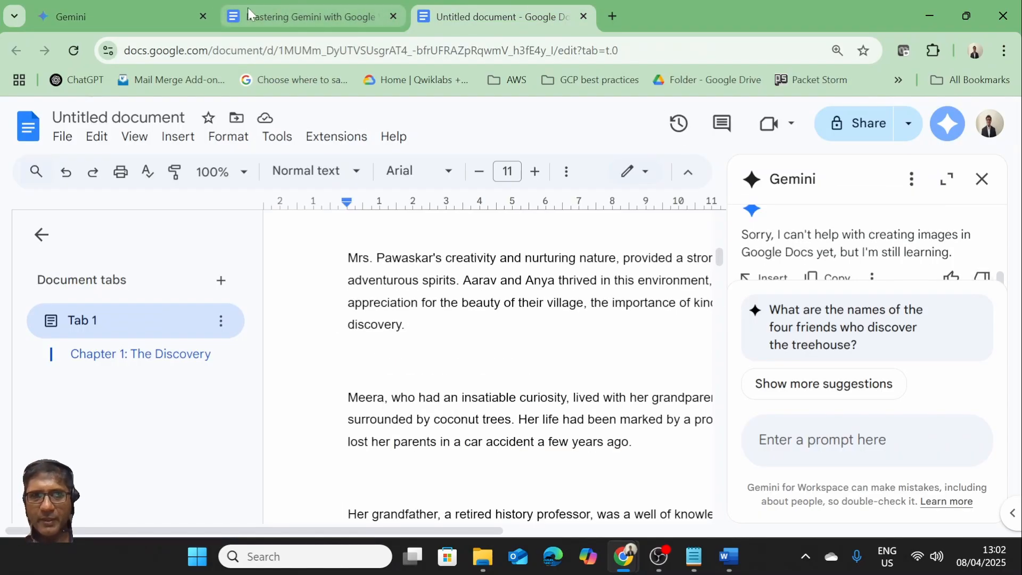
left_click(107, 2)
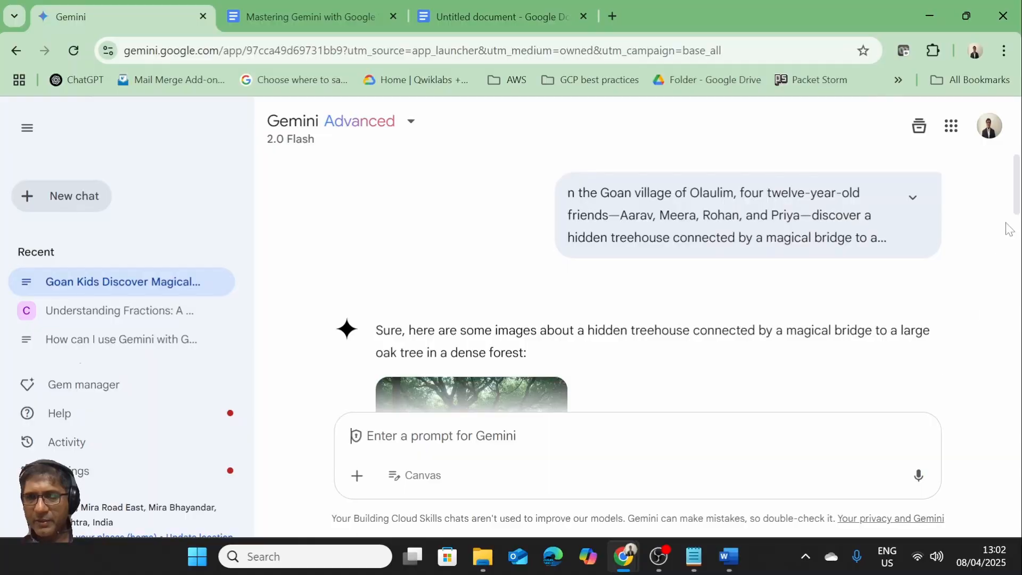
left_click_drag(1017, 199, 1016, 400)
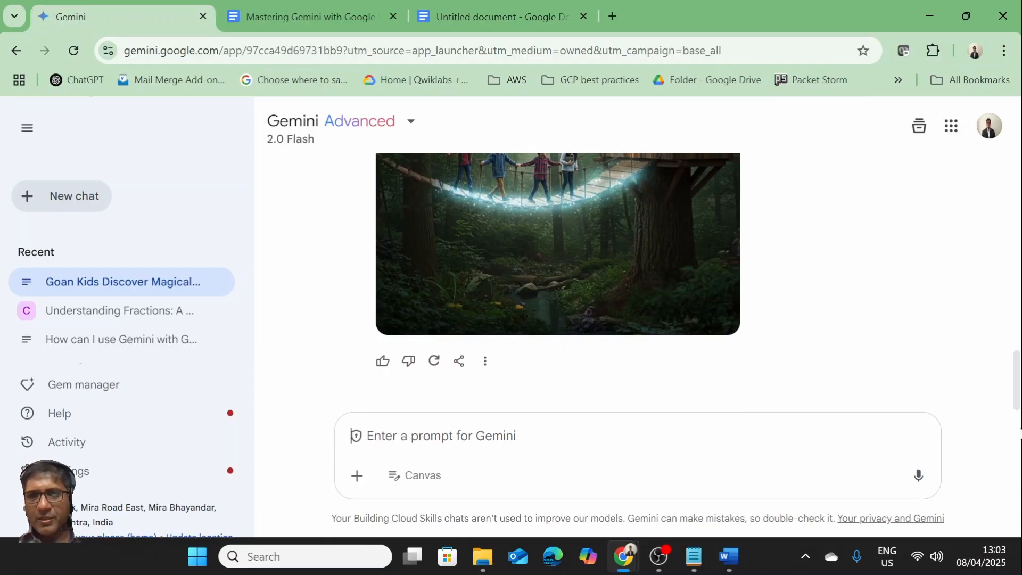
left_click_drag(1017, 404, 1017, 376)
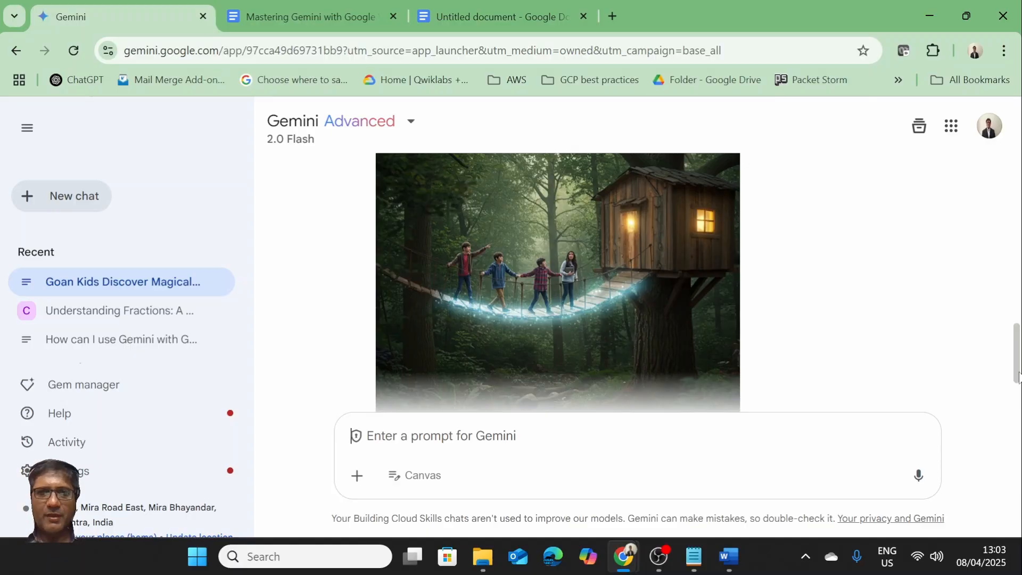